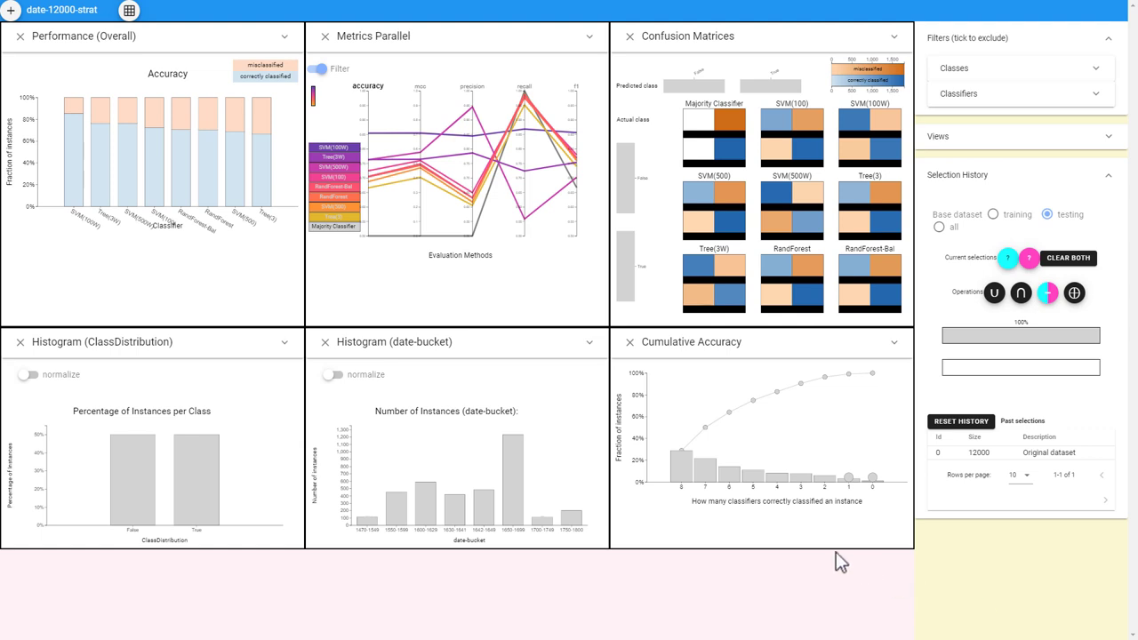
# Select the instances SVM(100W) got right and those Tree(3W) got right, and intersect the two selections
pyautogui.click(73, 178)
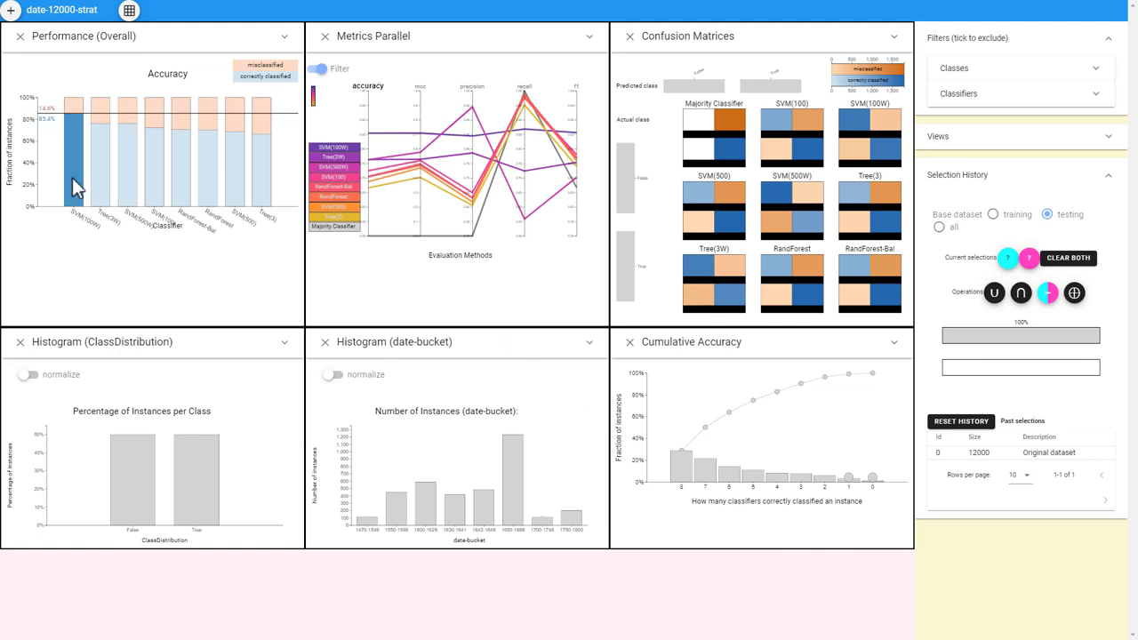
pyautogui.click(98, 189)
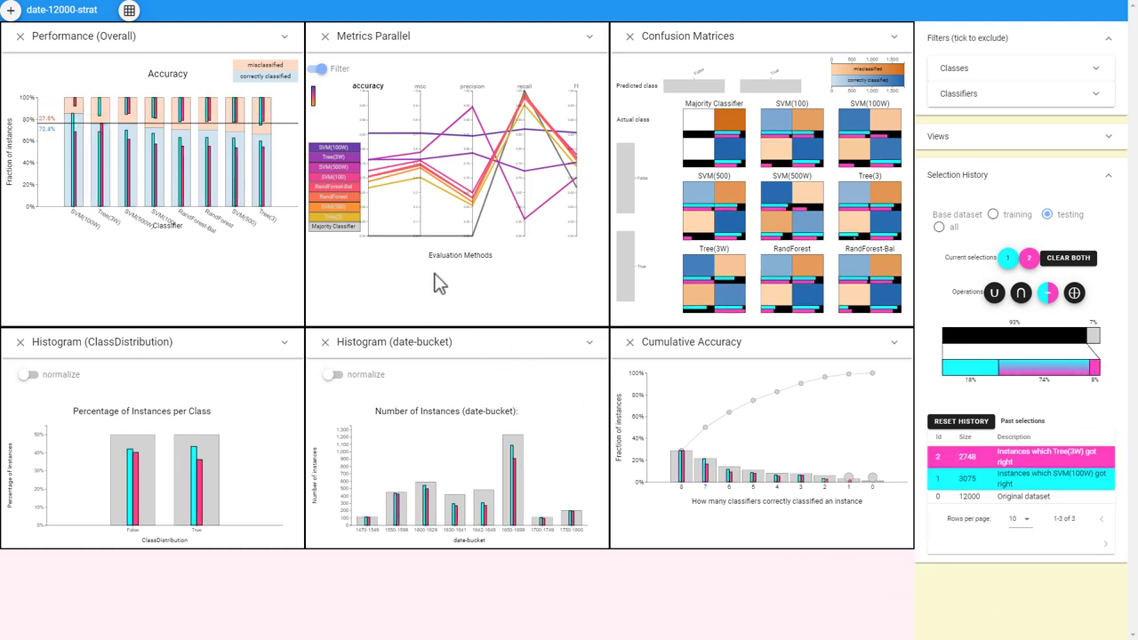
pyautogui.click(1004, 374)
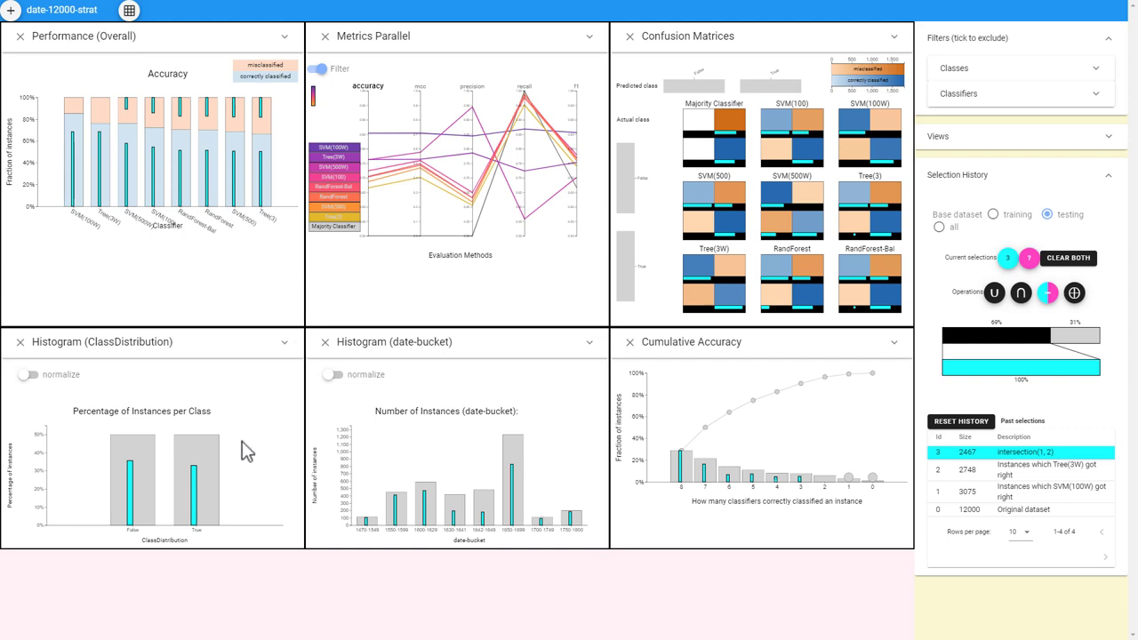
# Narrow the intersection to instances of class True that exactly 7 classifiers correctly classified
pyautogui.click(216, 476)
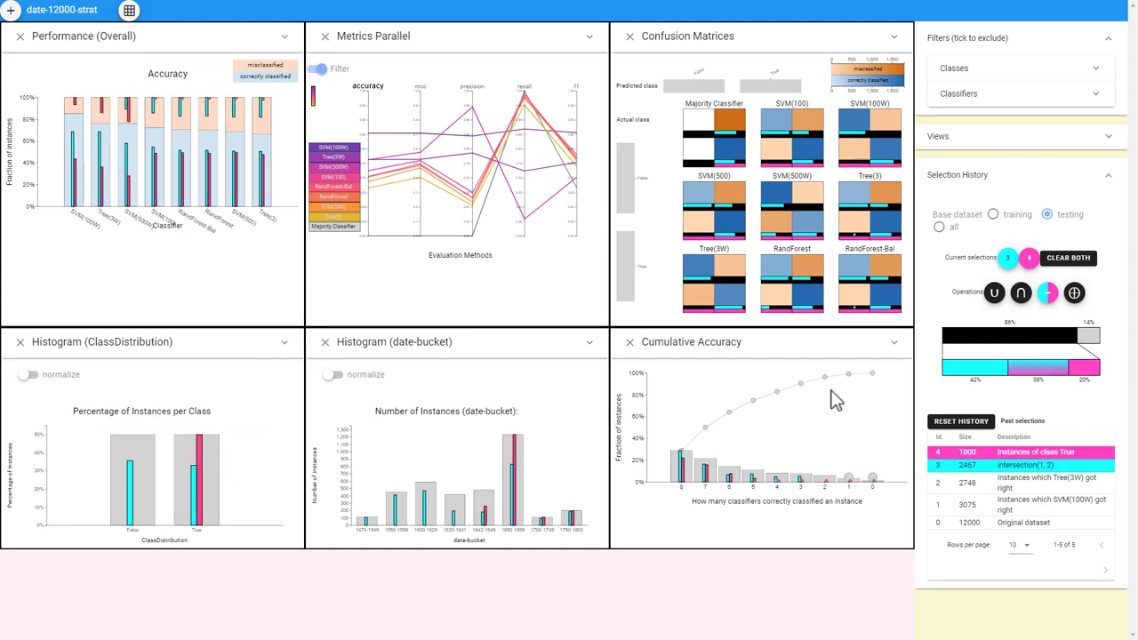
pyautogui.click(1027, 374)
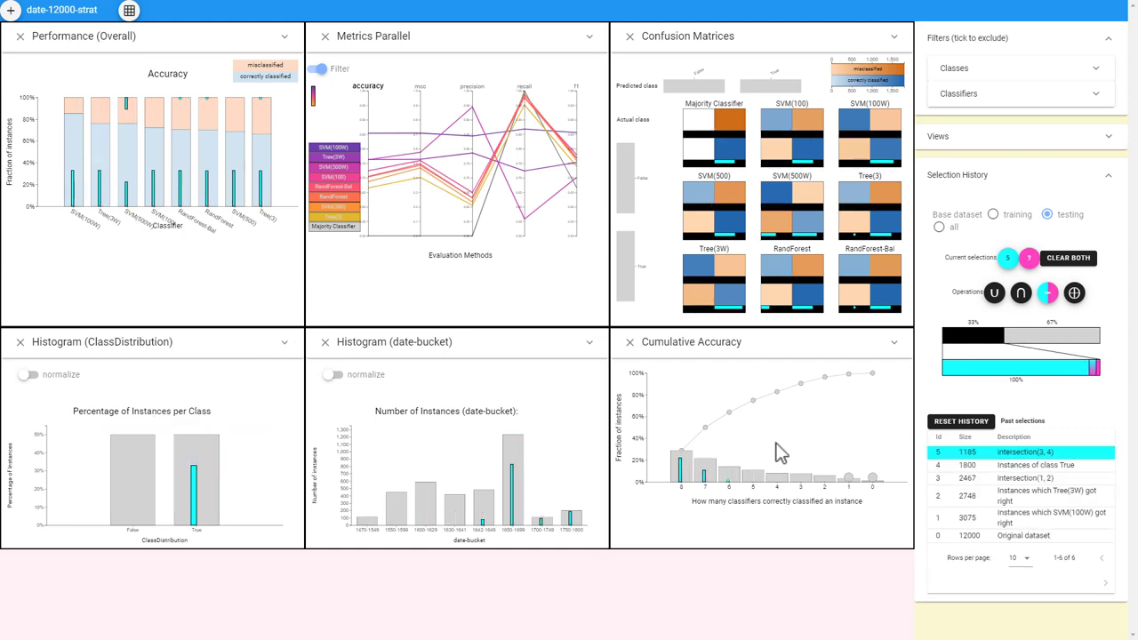
pyautogui.click(711, 464)
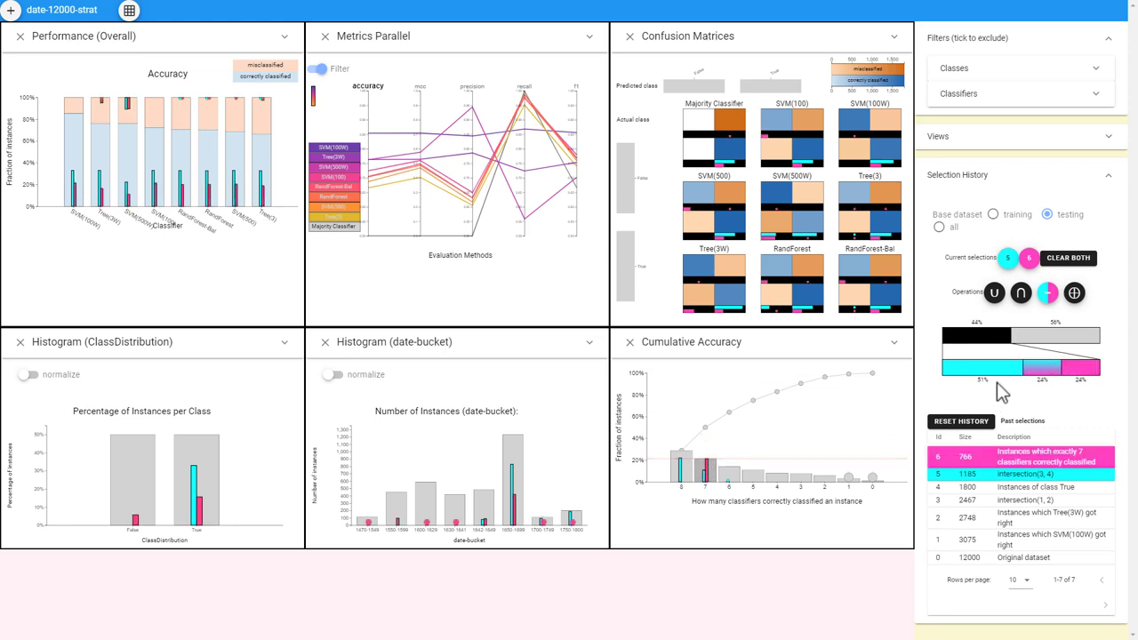
pyautogui.click(1042, 380)
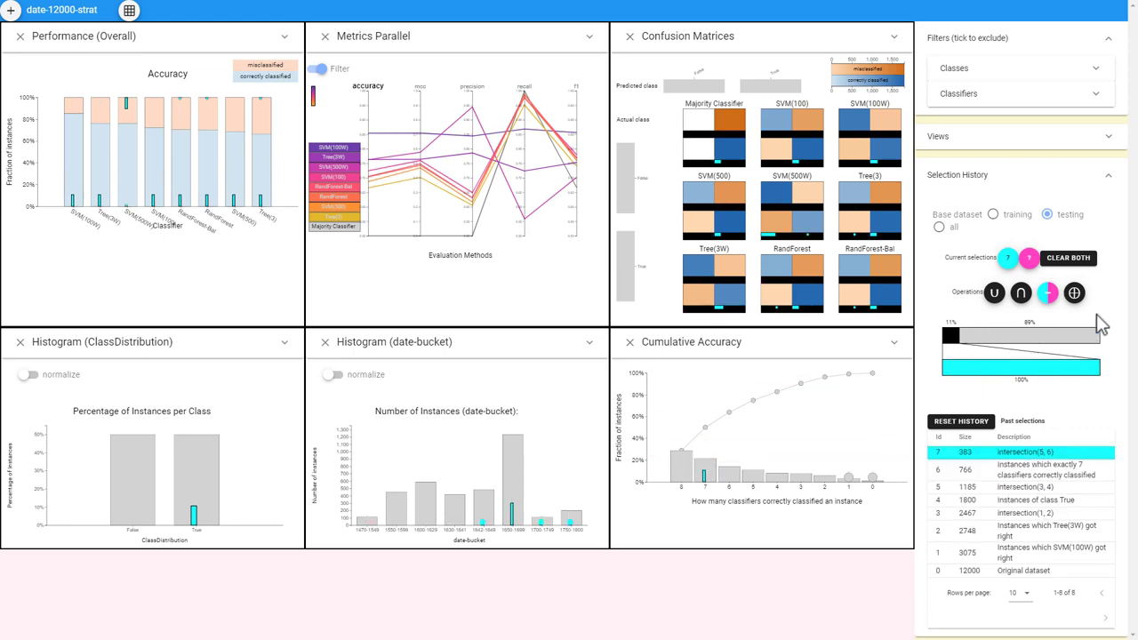
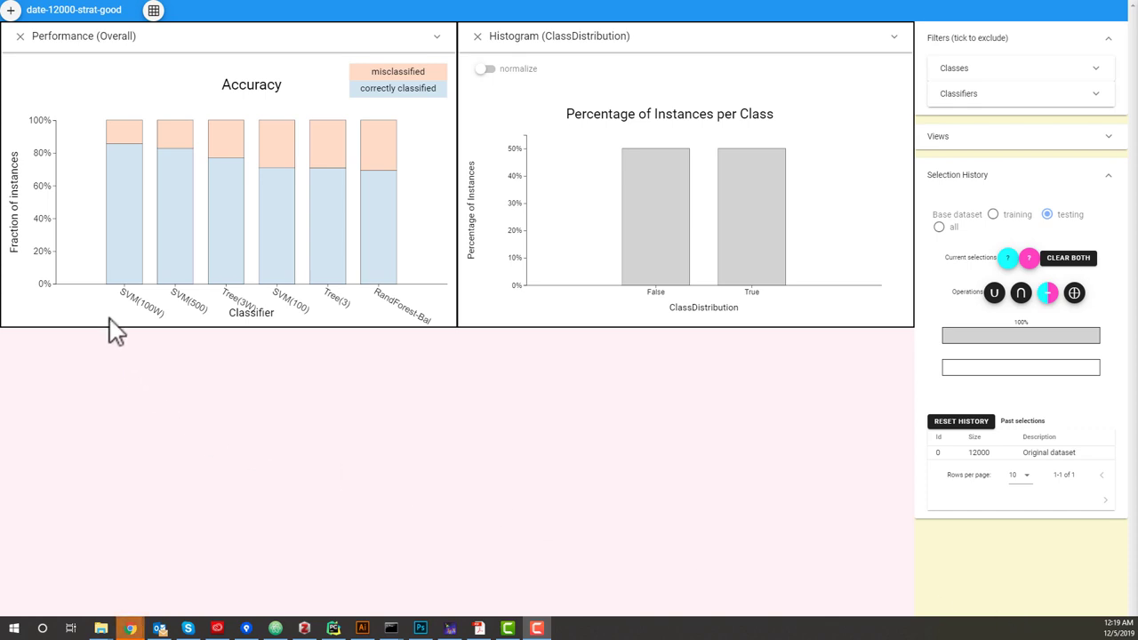
# Select the instances SVM(100W) got right and those SVM(500) got right, and intersect the two selections
pyautogui.click(116, 263)
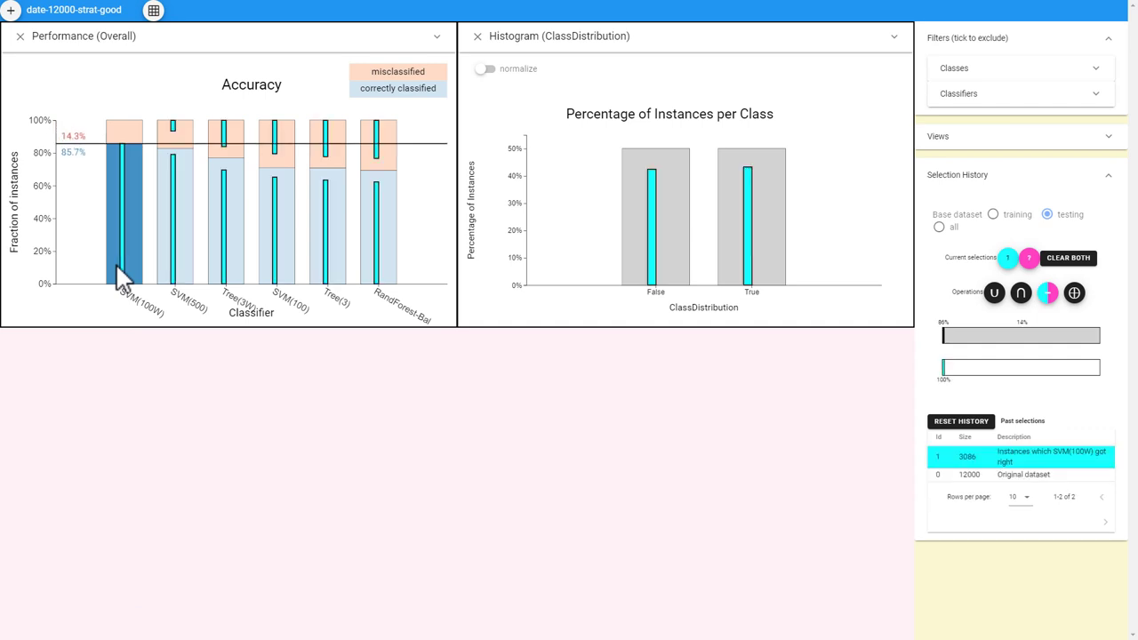
pyautogui.click(186, 256)
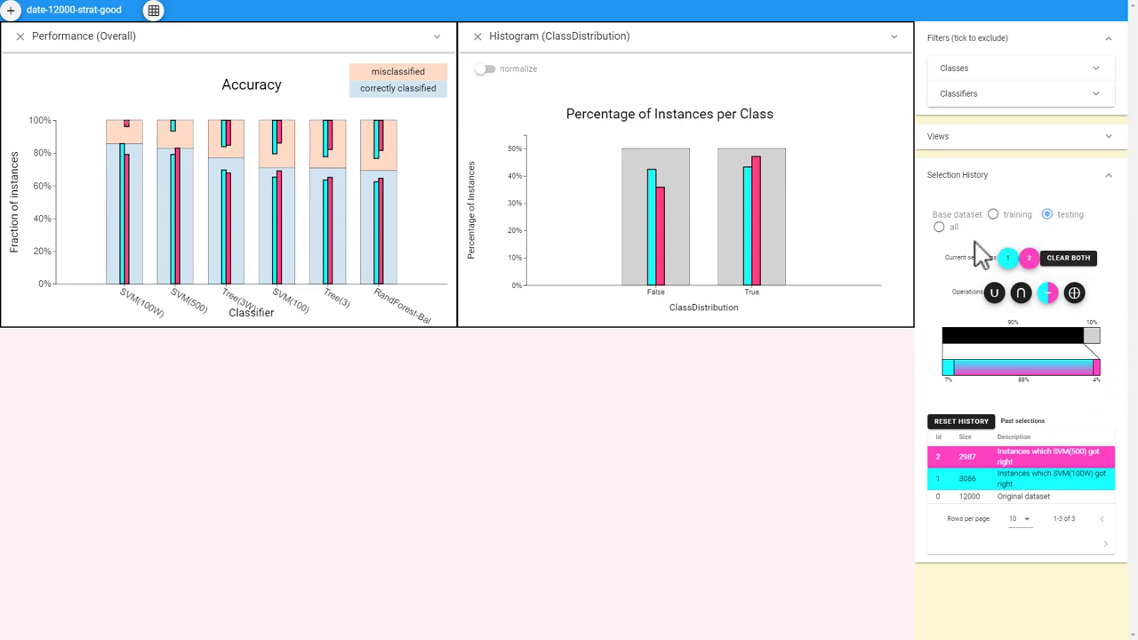
pyautogui.click(1010, 258)
pyautogui.click(1054, 372)
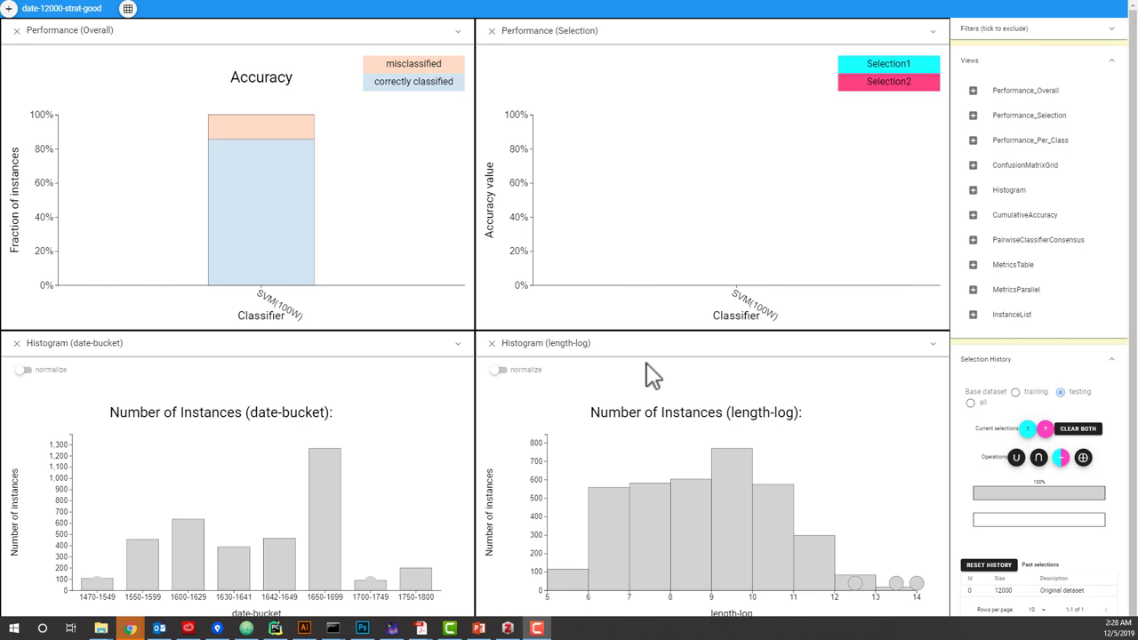
# Make the length-log bins from 5 to 7 the first selection and union the bins from 7 to 14 as the second selection
pyautogui.click(573, 582)
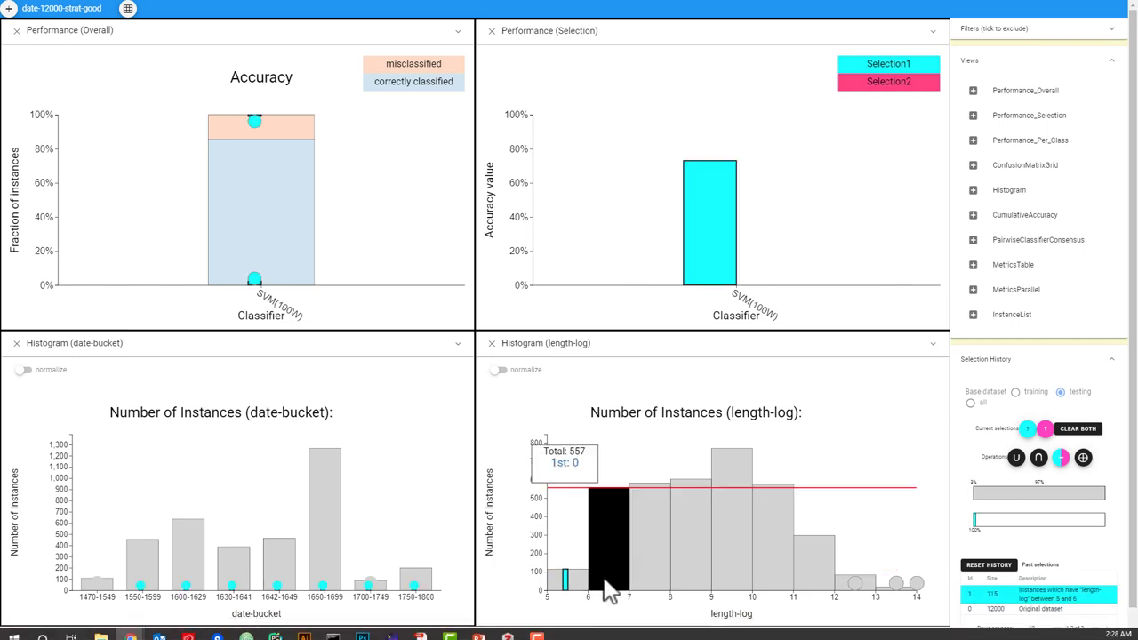
pyautogui.keyDown('shift'); pyautogui.click(612, 588); pyautogui.keyUp('shift')
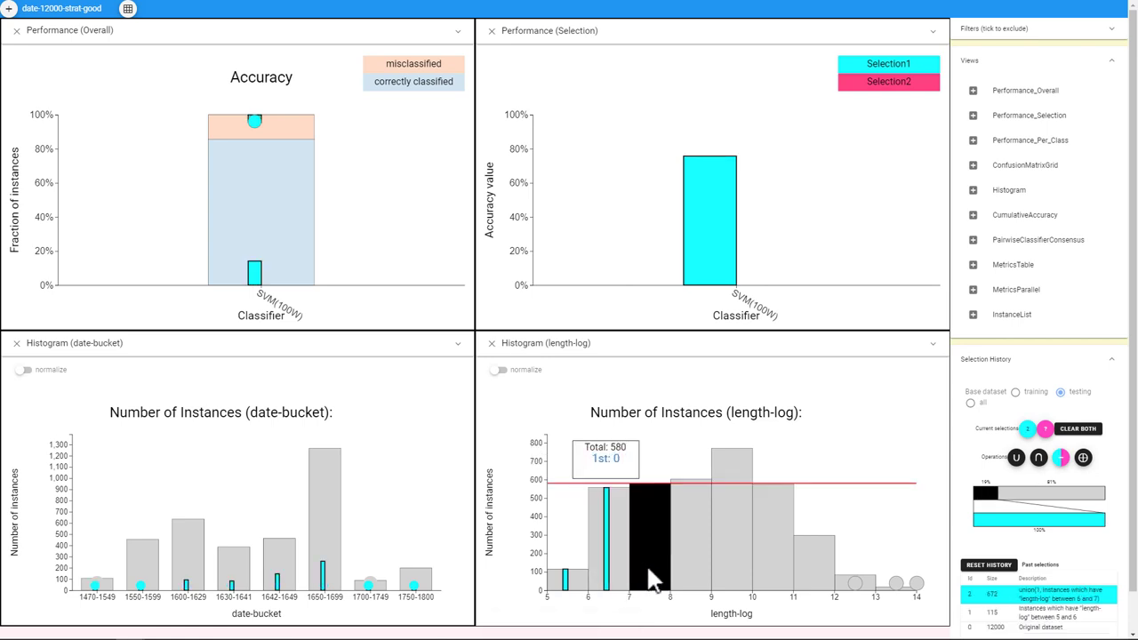
pyautogui.click(654, 576)
pyautogui.keyDown('shift'); pyautogui.click(693, 563); pyautogui.keyUp('shift')
pyautogui.keyDown('shift'); pyautogui.click(734, 564); pyautogui.keyUp('shift')
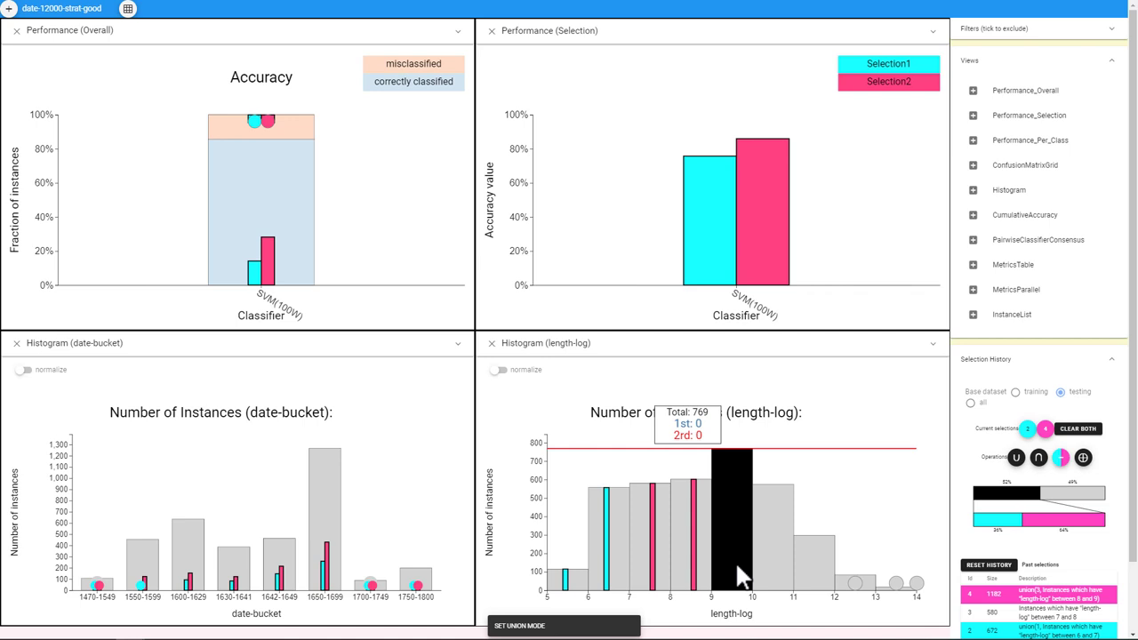
pyautogui.keyDown('shift'); pyautogui.click(769, 567); pyautogui.keyUp('shift')
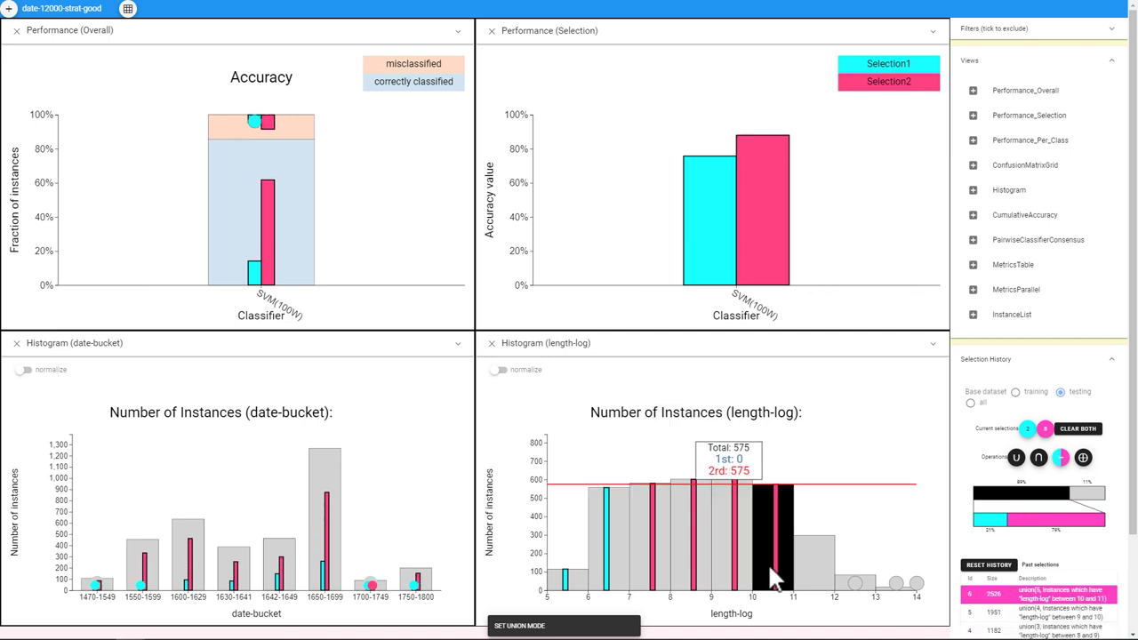
pyautogui.keyDown('shift'); pyautogui.click(813, 573); pyautogui.keyUp('shift')
pyautogui.keyDown('shift'); pyautogui.click(856, 585); pyautogui.keyUp('shift')
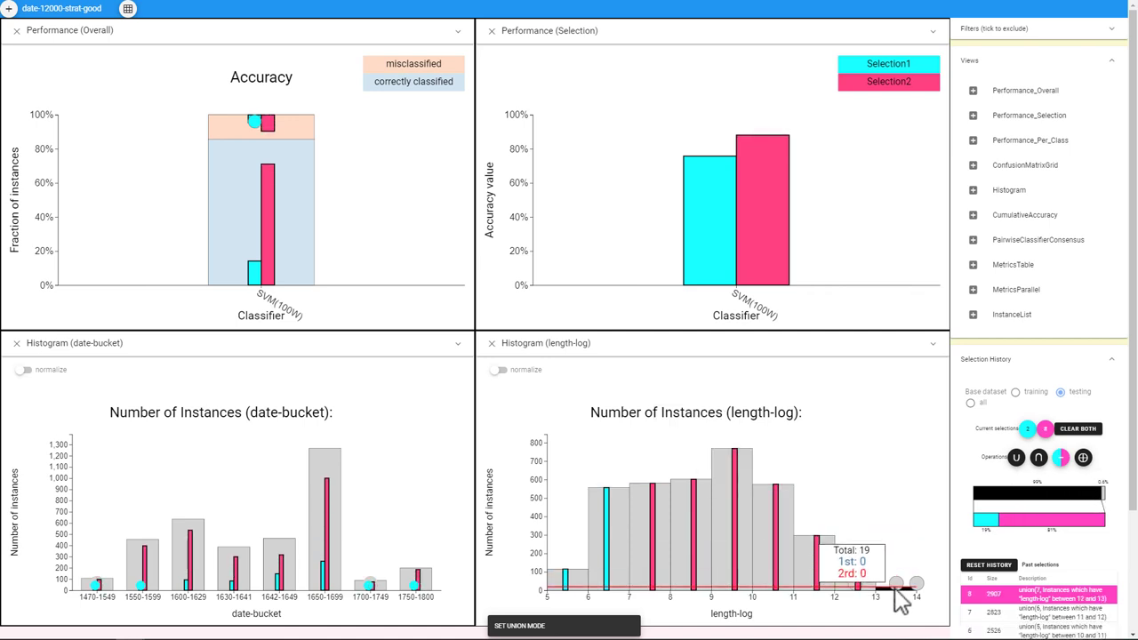
pyautogui.keyDown('shift'); pyautogui.click(899, 593); pyautogui.keyUp('shift')
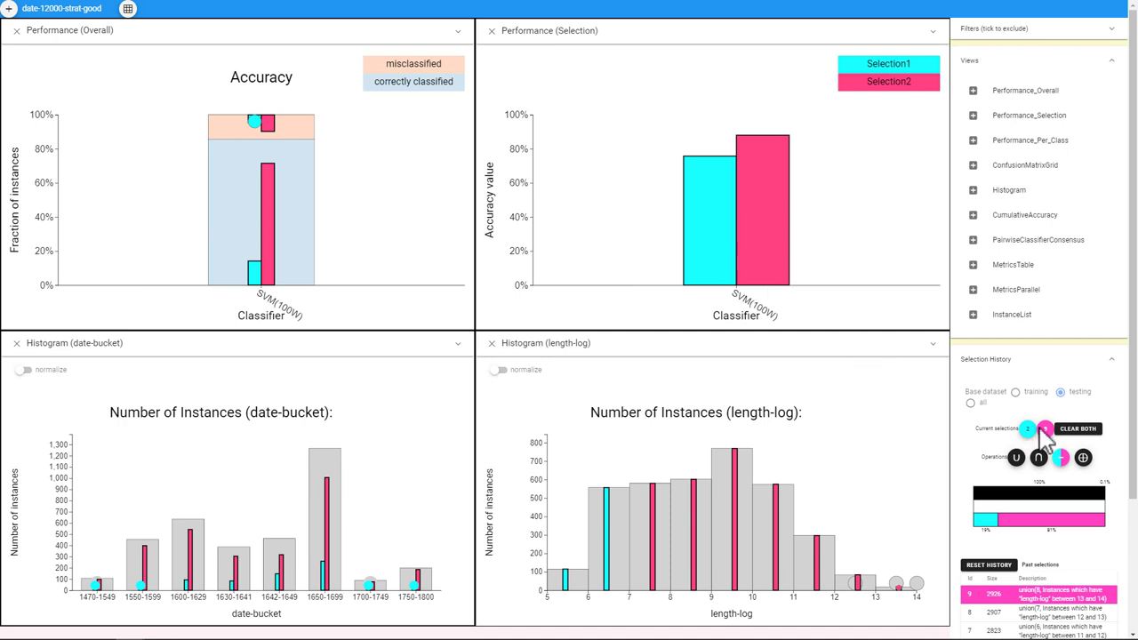
# Clear both selections and make the union of date buckets 1630-1641 and 1642-1649 the first selection
pyautogui.click(1077, 430)
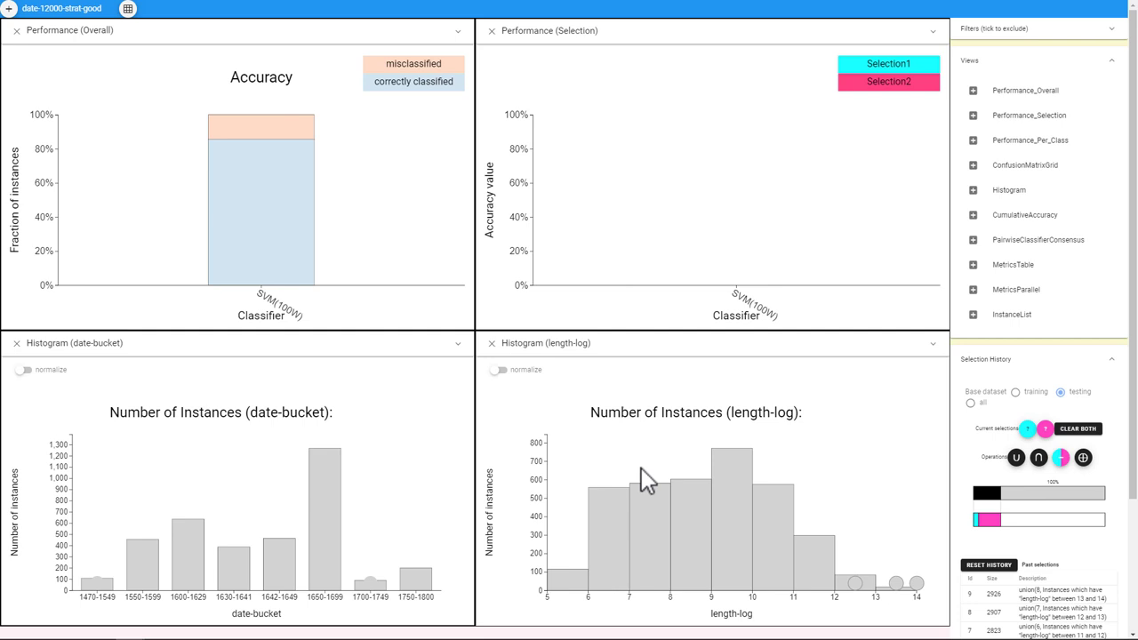
pyautogui.click(252, 566)
pyautogui.press('shift')
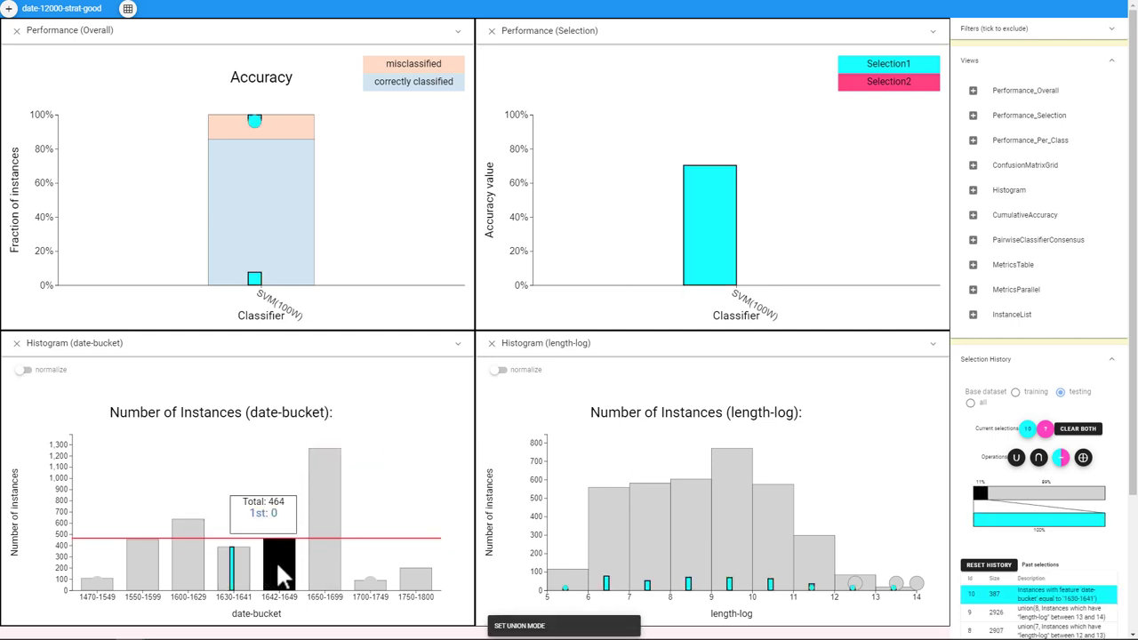
pyautogui.keyDown('shift'); pyautogui.click(276, 560); pyautogui.keyUp('shift')
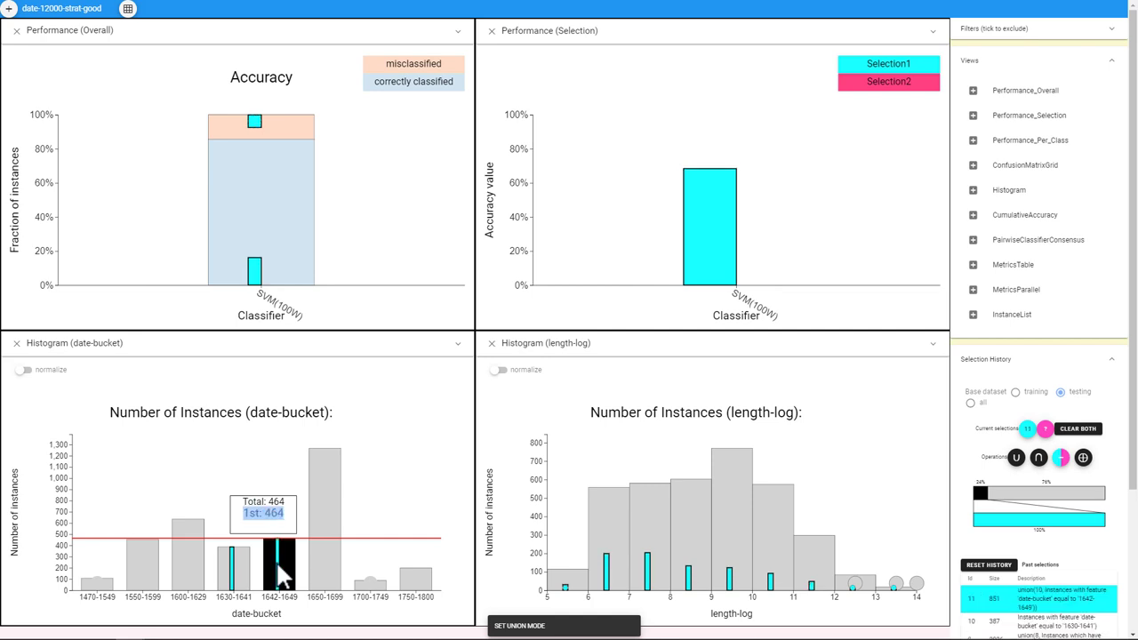
# Union all remaining date buckets as the second selection: 1470-1549, 1550-1599, 1600-1629, 1650-1699, 1700-1749 and 1750-1800
pyautogui.click(319, 555)
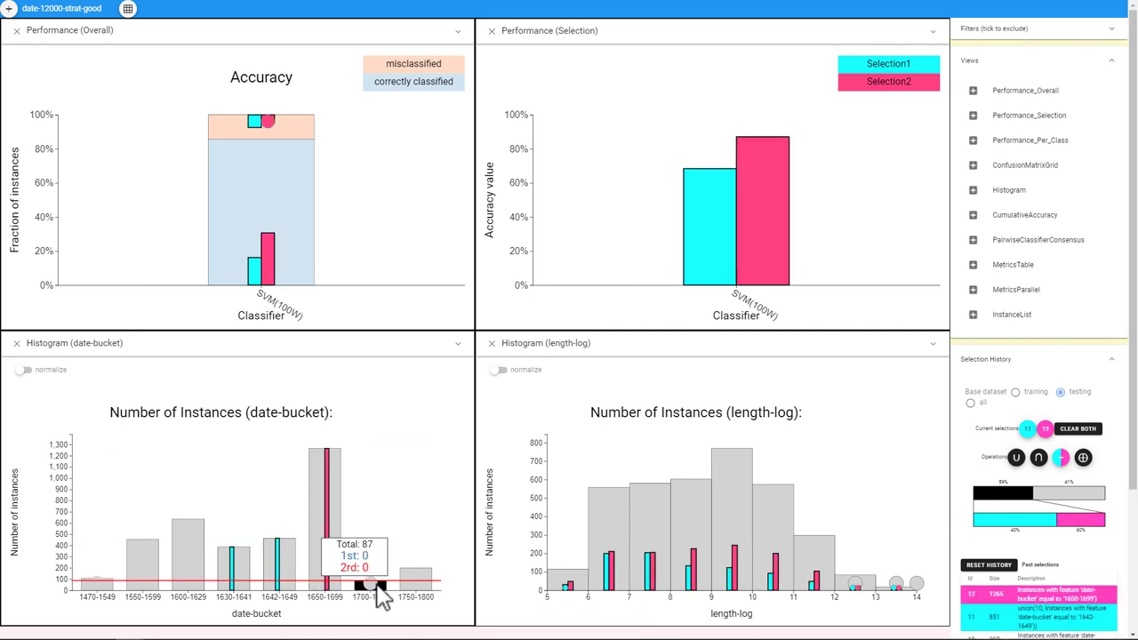
pyautogui.click(373, 591)
pyautogui.press('shift')
pyautogui.press('shift')
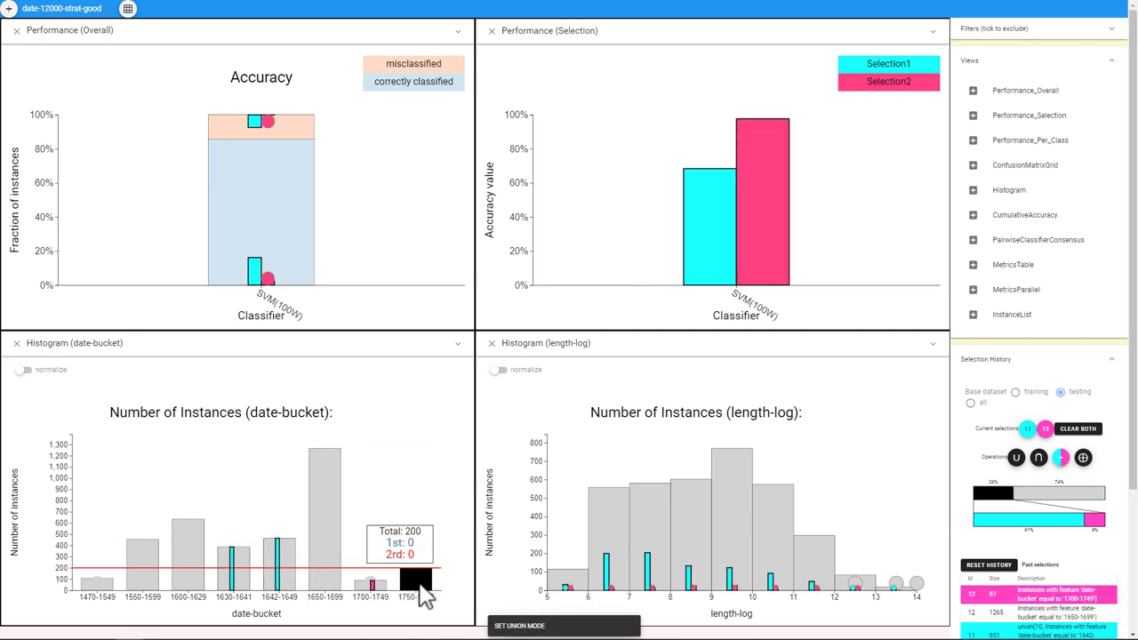
pyautogui.keyDown('shift'); pyautogui.click(329, 578); pyautogui.keyUp('shift')
pyautogui.keyDown('shift'); pyautogui.click(416, 579); pyautogui.keyUp('shift')
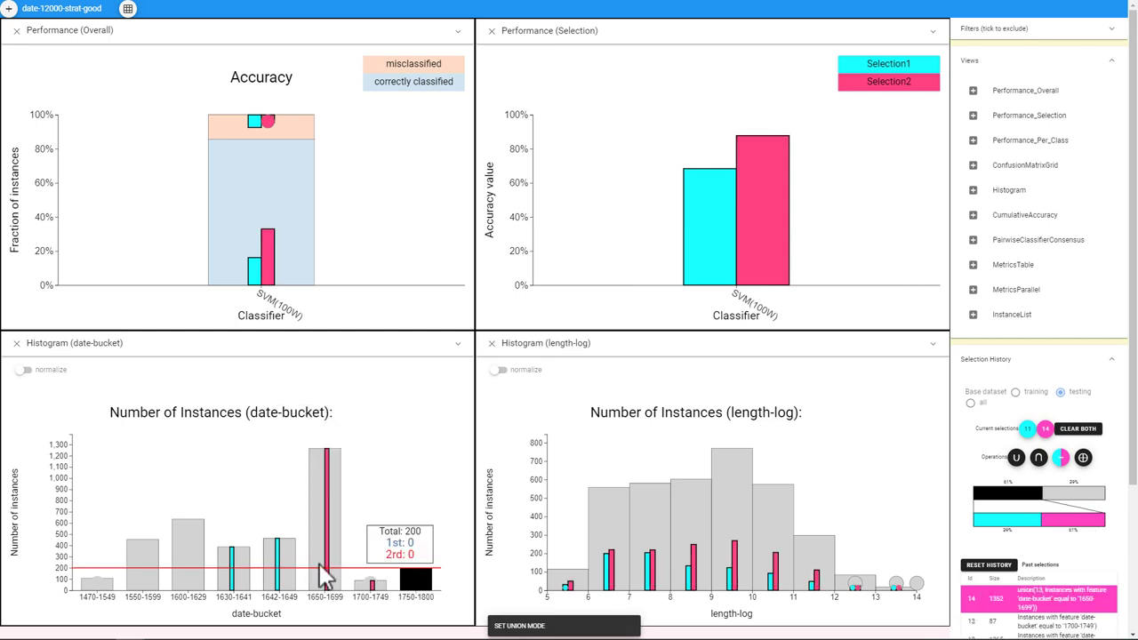
pyautogui.keyDown('shift'); pyautogui.click(156, 569); pyautogui.keyUp('shift')
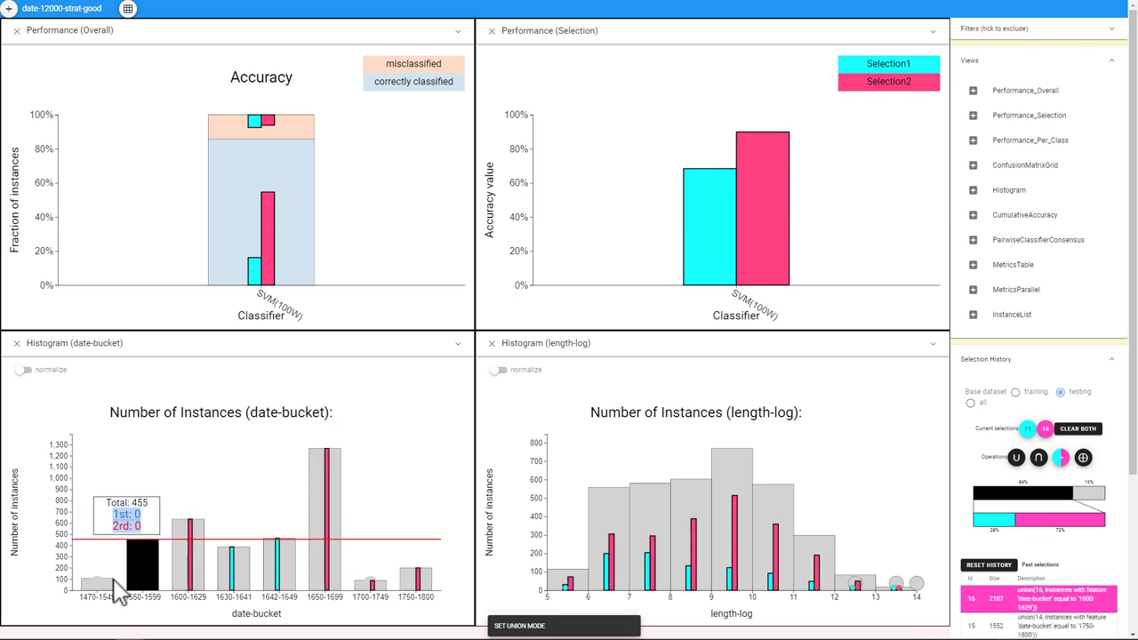
pyautogui.keyDown('shift'); pyautogui.click(141, 579); pyautogui.keyUp('shift')
pyautogui.keyDown('shift'); pyautogui.click(101, 585); pyautogui.keyUp('shift')
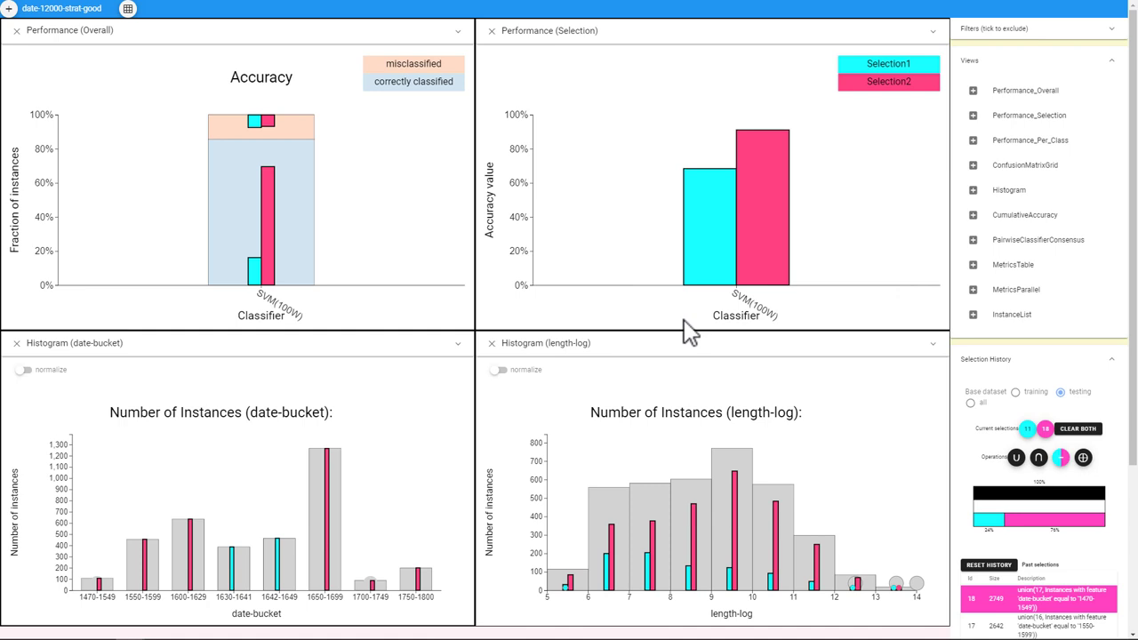